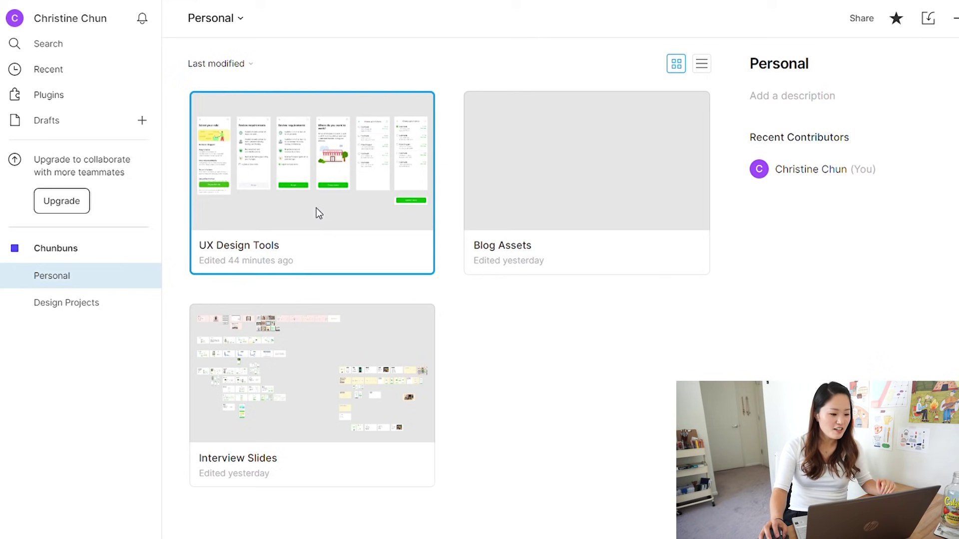
Step: Open the UX Design Tools file, look over its prototype and slides pages, and return to the prototype page
{"action": "left_click", "coordinate": [339, 212]}
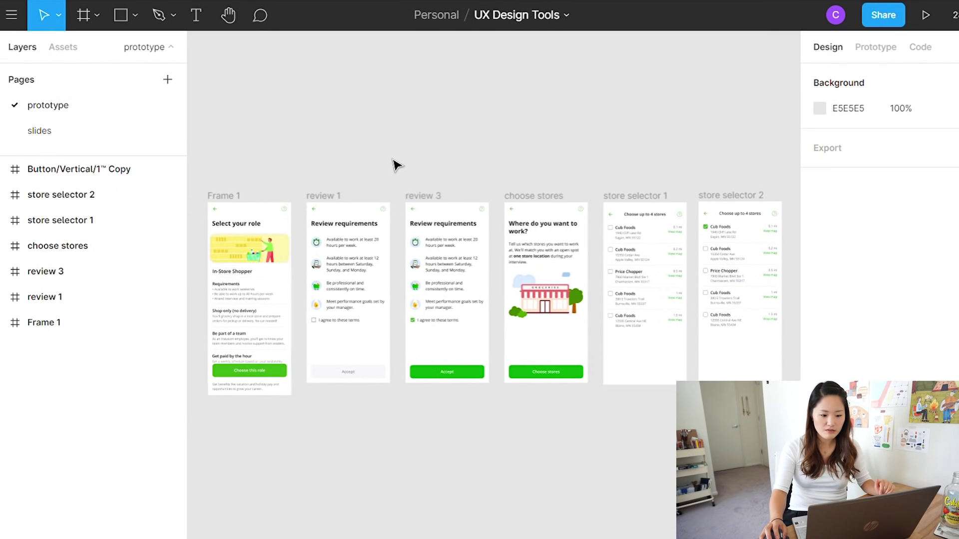
{"action": "scroll", "coordinate": [248, 285], "scroll_direction": "up", "scroll_amount": 5}
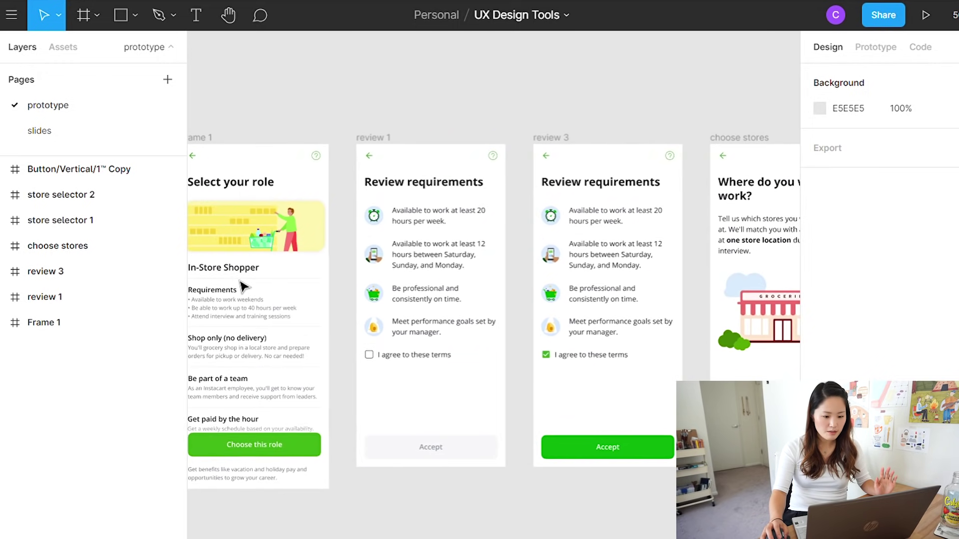
{"action": "scroll", "coordinate": [244, 287], "scroll_direction": "right", "scroll_amount": 4}
{"action": "scroll", "coordinate": [243, 284], "scroll_direction": "left", "scroll_amount": 5}
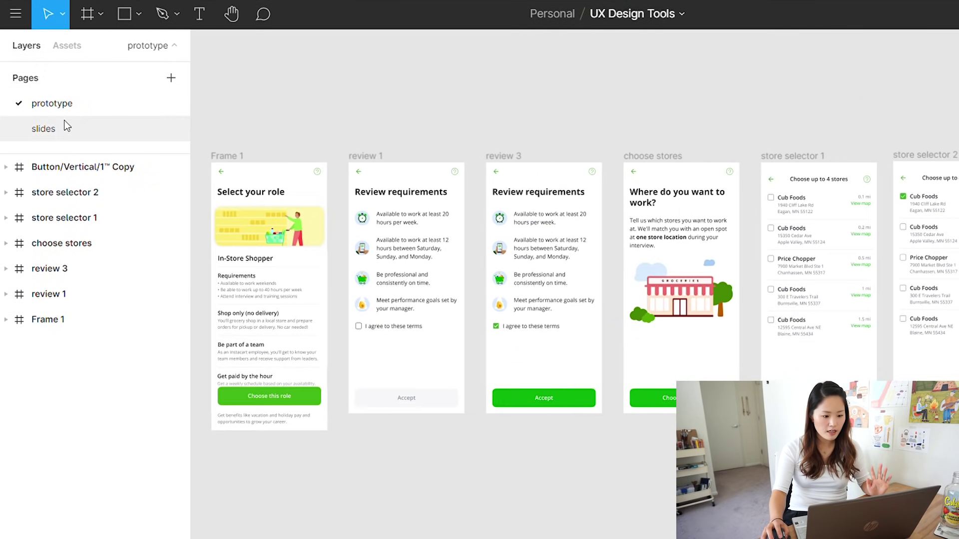
{"action": "left_click", "coordinate": [56, 133]}
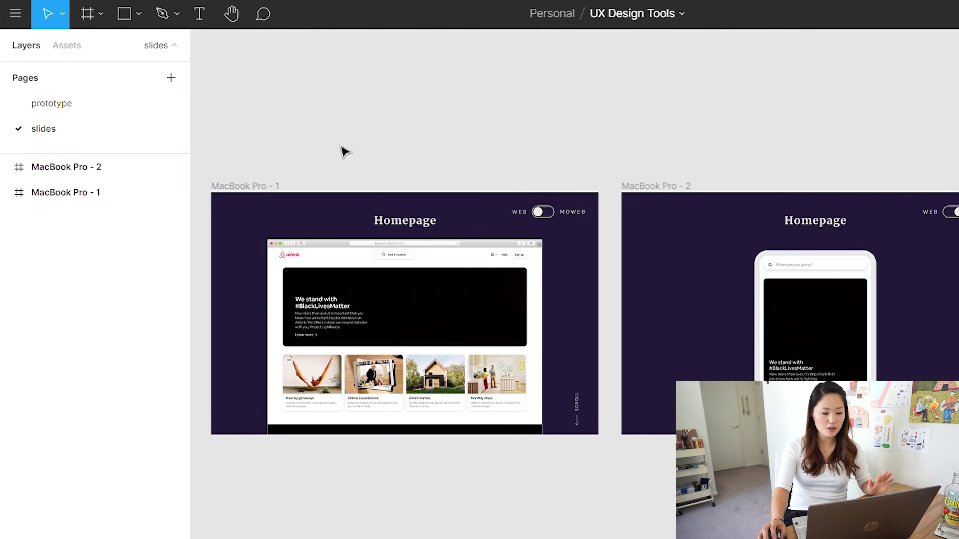
{"action": "left_click", "coordinate": [126, 107]}
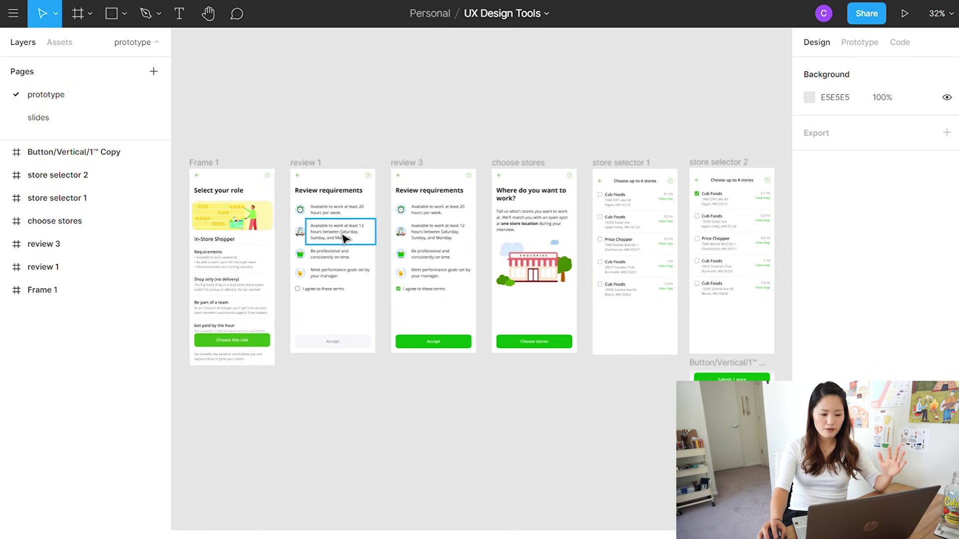
Step: Inspect the design properties of the first requirement text in the review 1 frame and display the page's prototype settings
{"action": "left_click", "coordinate": [336, 243]}
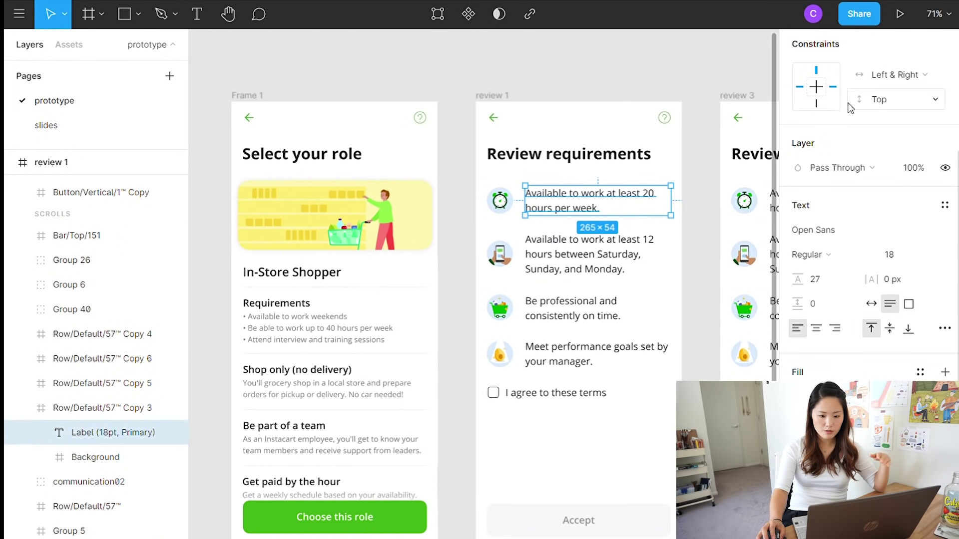
{"action": "scroll", "coordinate": [854, 285], "scroll_direction": "up", "scroll_amount": 3}
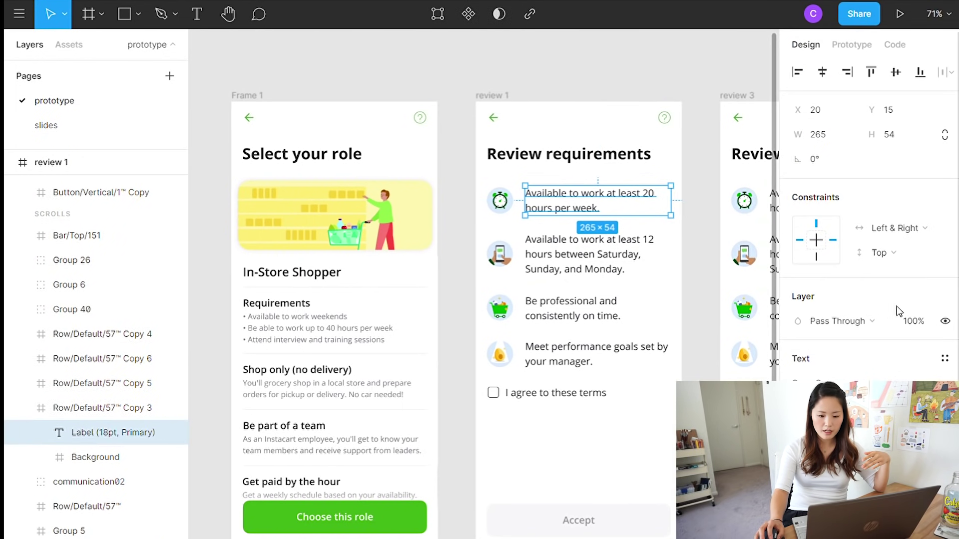
{"action": "left_click", "coordinate": [862, 46]}
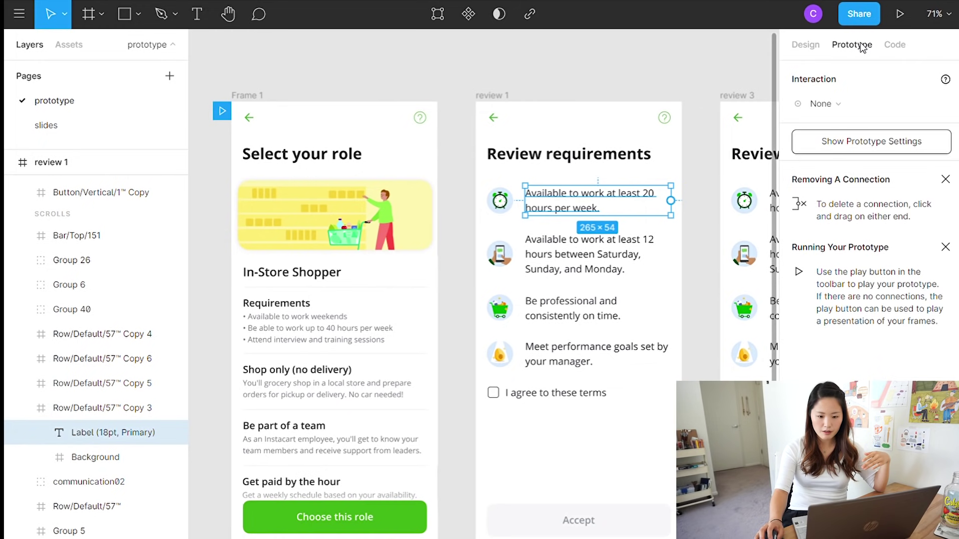
{"action": "left_click", "coordinate": [550, 74]}
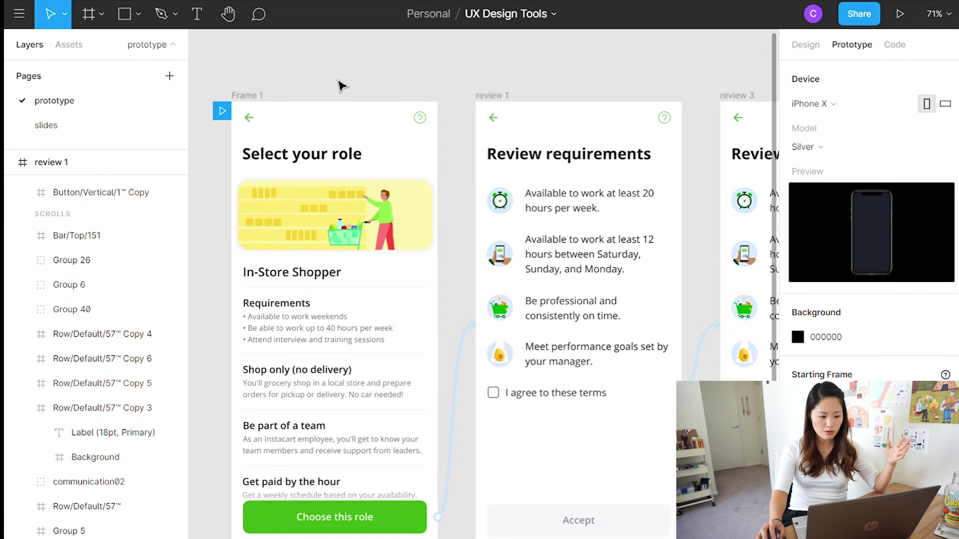
{"action": "scroll", "coordinate": [341, 86], "scroll_direction": "down", "scroll_amount": 1}
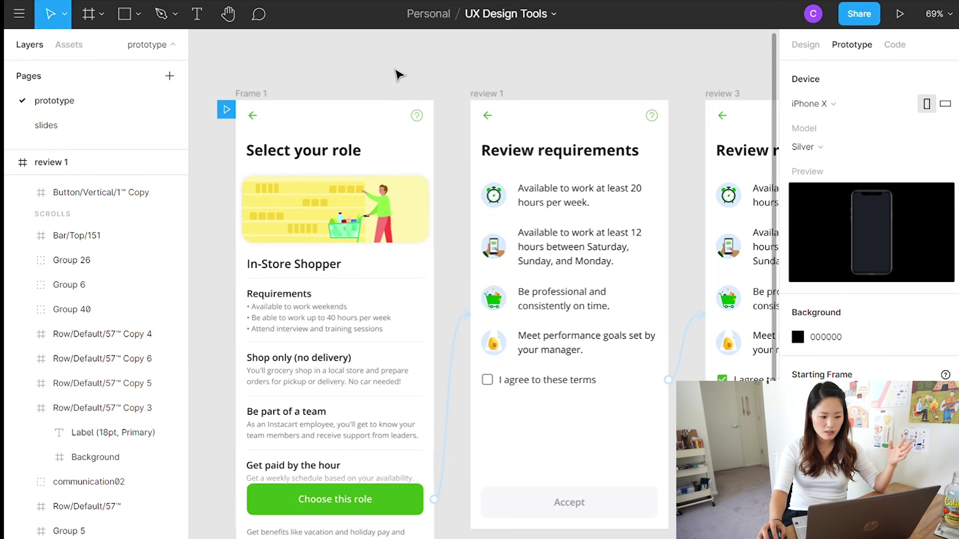
Step: Present the prototype starting from Frame 1, read through the role description and choose the In-Store Shopper role
{"action": "left_click", "coordinate": [256, 98]}
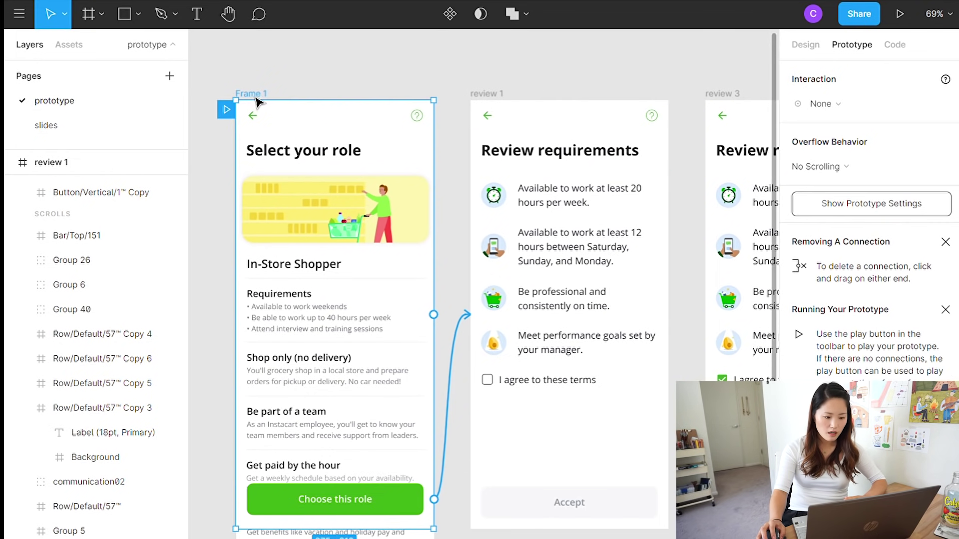
{"action": "left_click", "coordinate": [901, 15]}
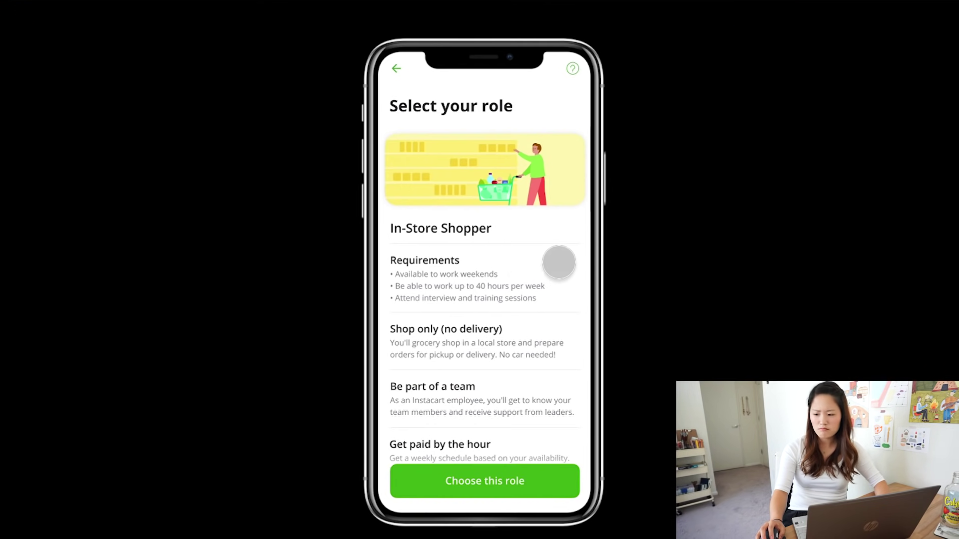
{"action": "scroll", "coordinate": [548, 338], "scroll_direction": "down", "scroll_amount": 3}
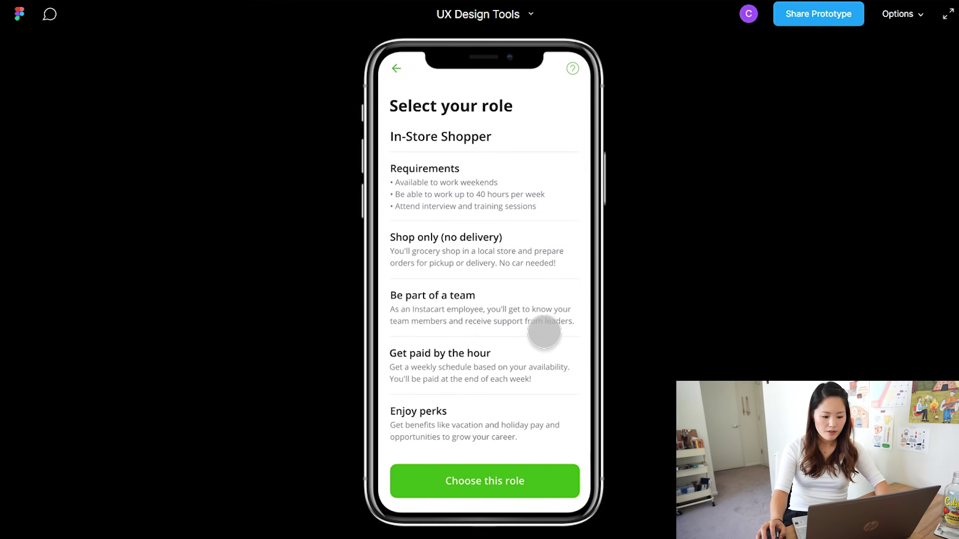
{"action": "scroll", "coordinate": [541, 317], "scroll_direction": "up", "scroll_amount": 3}
{"action": "left_click", "coordinate": [578, 510]}
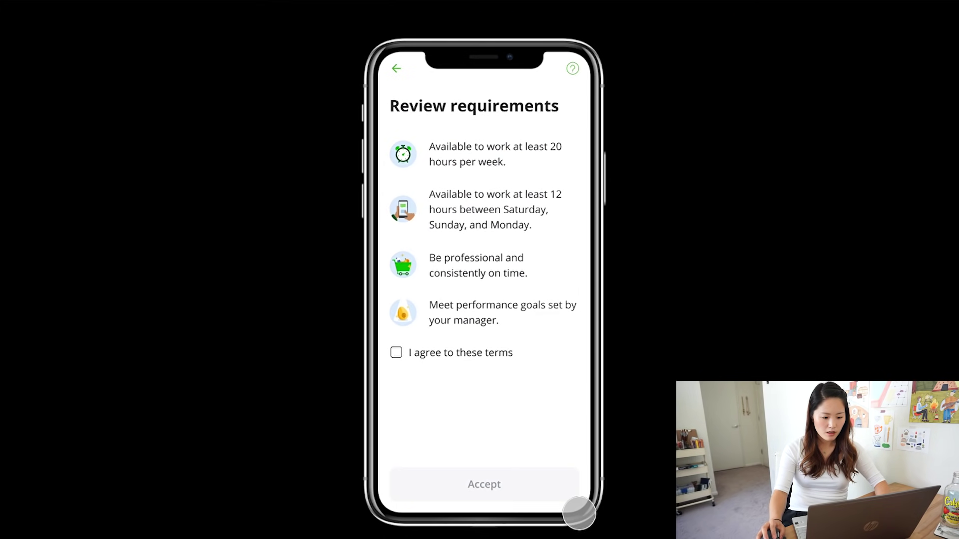
Step: Agree to and accept the requirements in the running prototype, and continue to the screen for choosing up to 4 stores
{"action": "left_click", "coordinate": [426, 377]}
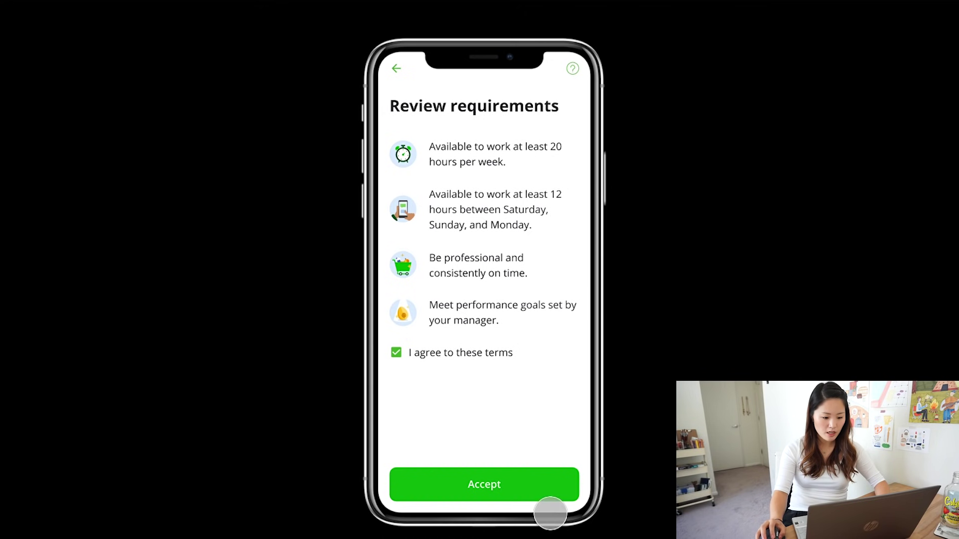
{"action": "left_click", "coordinate": [551, 519]}
{"action": "left_click", "coordinate": [560, 504]}
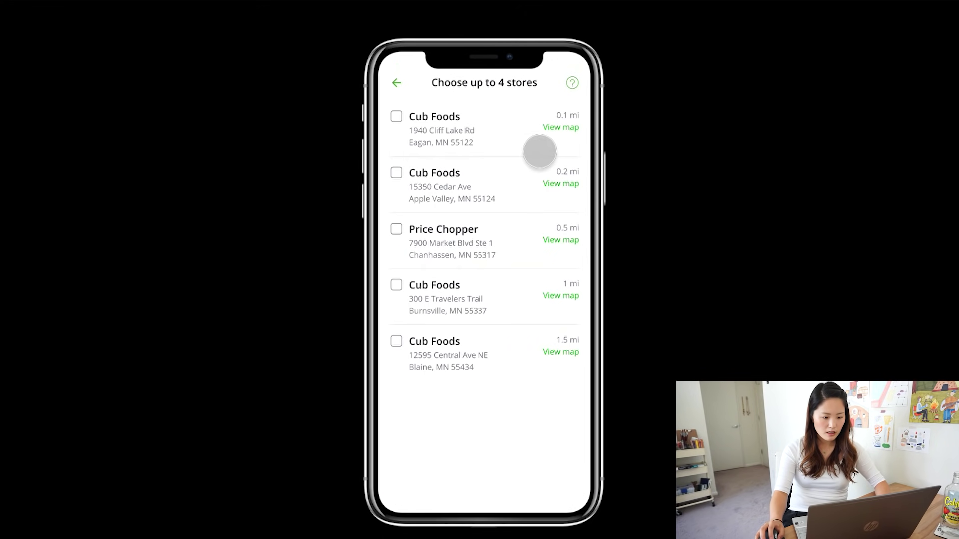
{"action": "left_click", "coordinate": [540, 152]}
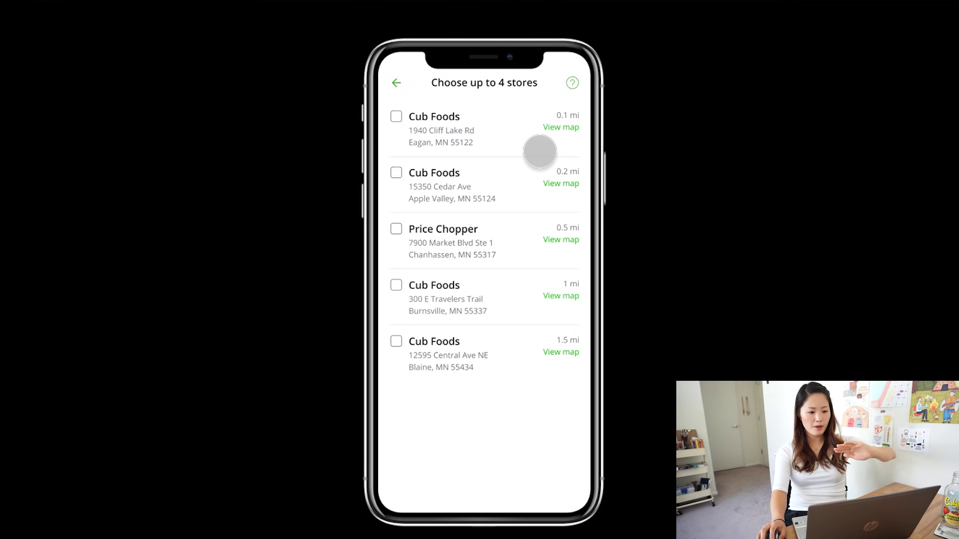
{"action": "left_click", "coordinate": [540, 151]}
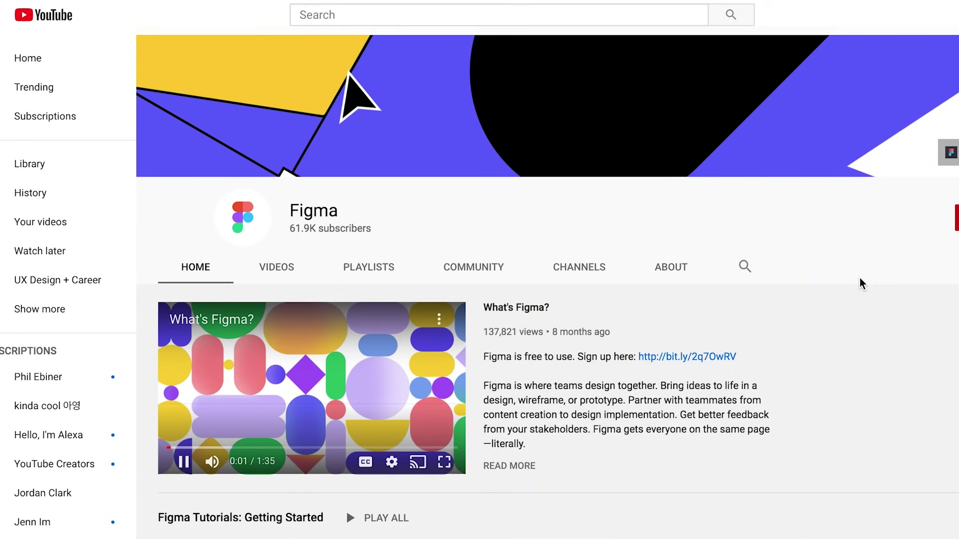
Step: Browse the tutorial playlists on Figma's YouTube channel, including Getting Started, The Basics, Components, and Prototyping & Collaboration
{"action": "scroll", "coordinate": [859, 278], "scroll_direction": "down", "scroll_amount": 5}
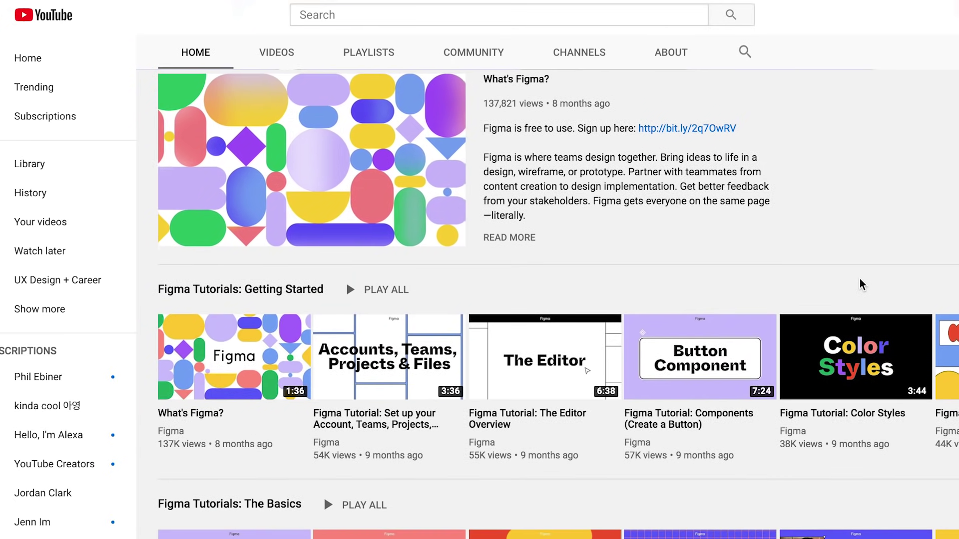
{"action": "scroll", "coordinate": [860, 283], "scroll_direction": "down", "scroll_amount": 3}
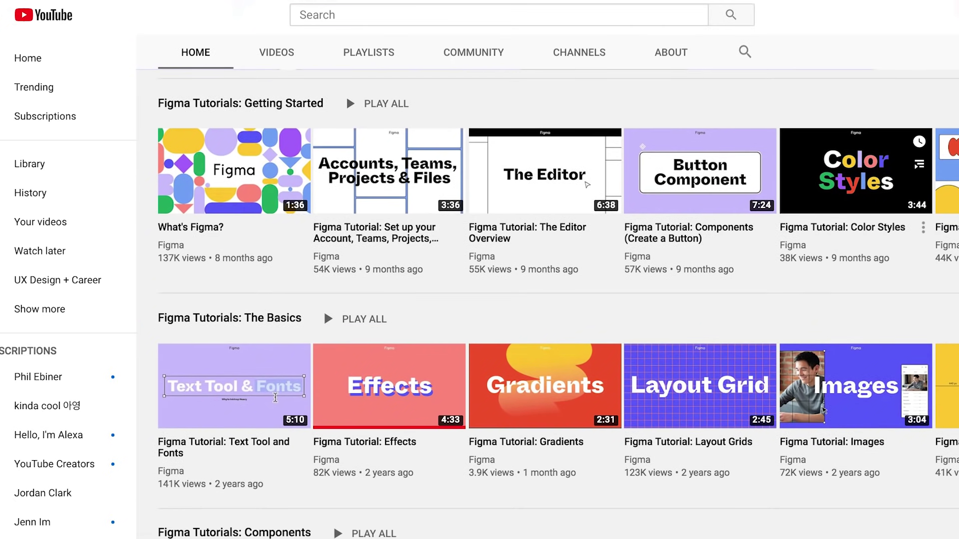
{"action": "left_click", "coordinate": [951, 171]}
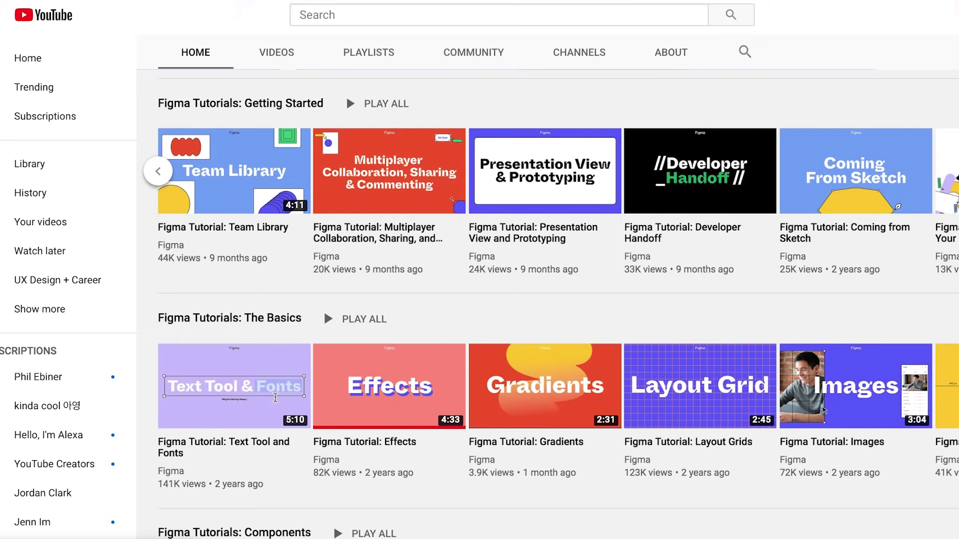
{"action": "left_click", "coordinate": [951, 385]}
{"action": "scroll", "coordinate": [549, 304], "scroll_direction": "down", "scroll_amount": 2}
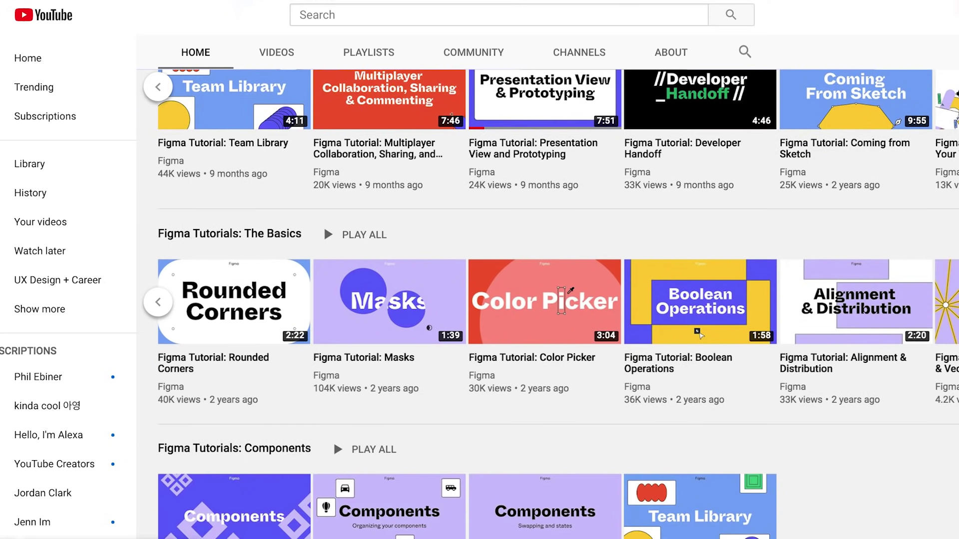
{"action": "scroll", "coordinate": [549, 305], "scroll_direction": "down", "scroll_amount": 9}
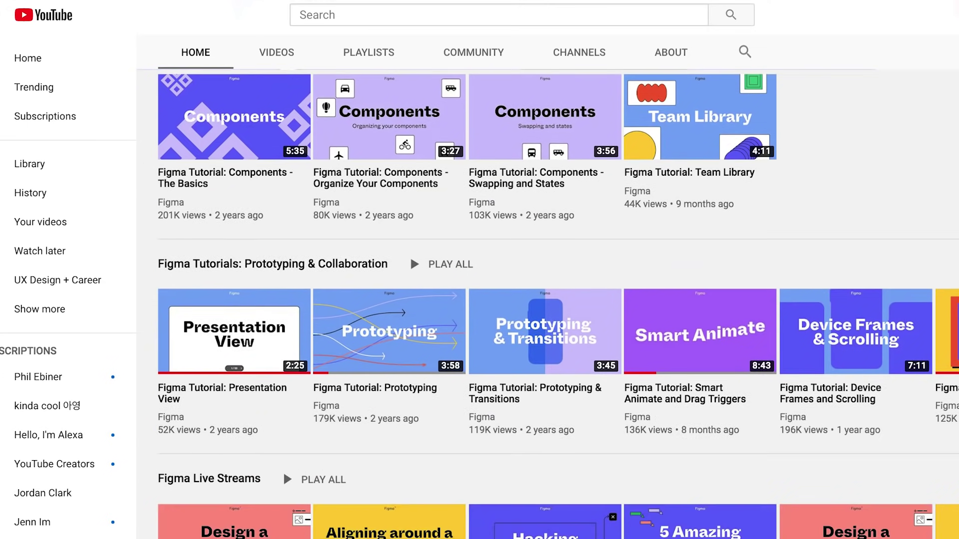
{"action": "scroll", "coordinate": [549, 305], "scroll_direction": "down", "scroll_amount": 3}
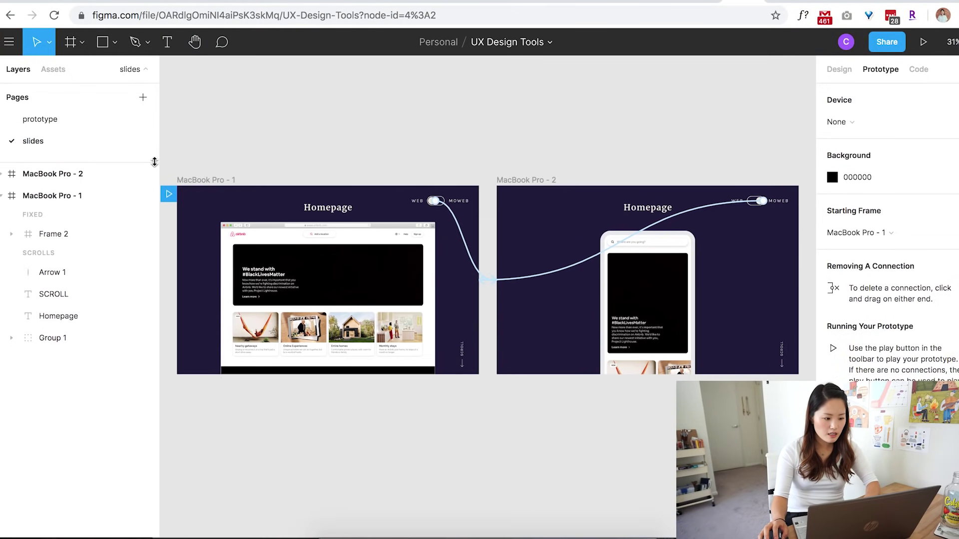
Step: Back in Figma, examine the toggle connections between the MacBook Pro - 1 and MacBook Pro - 2 frames on the slides page
{"action": "left_click", "coordinate": [212, 181]}
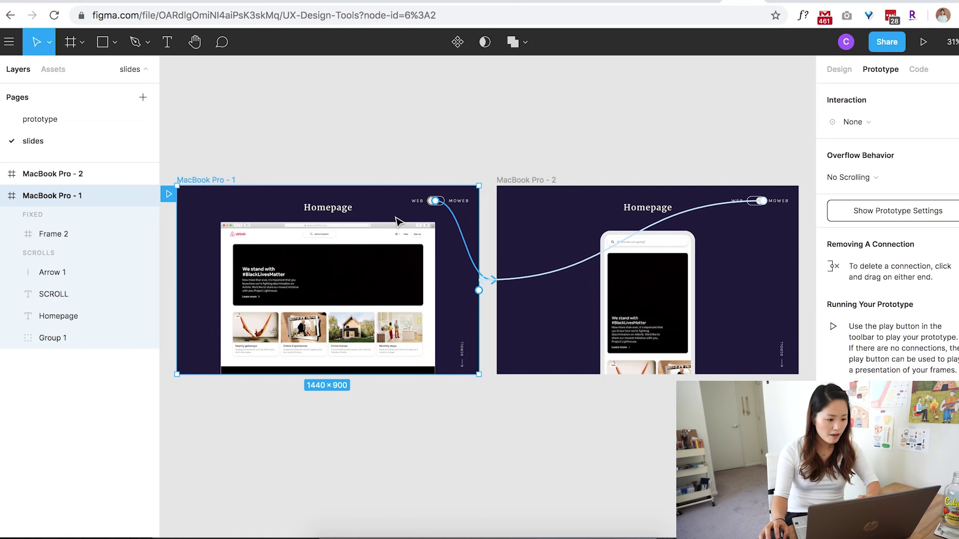
{"action": "left_click", "coordinate": [461, 230]}
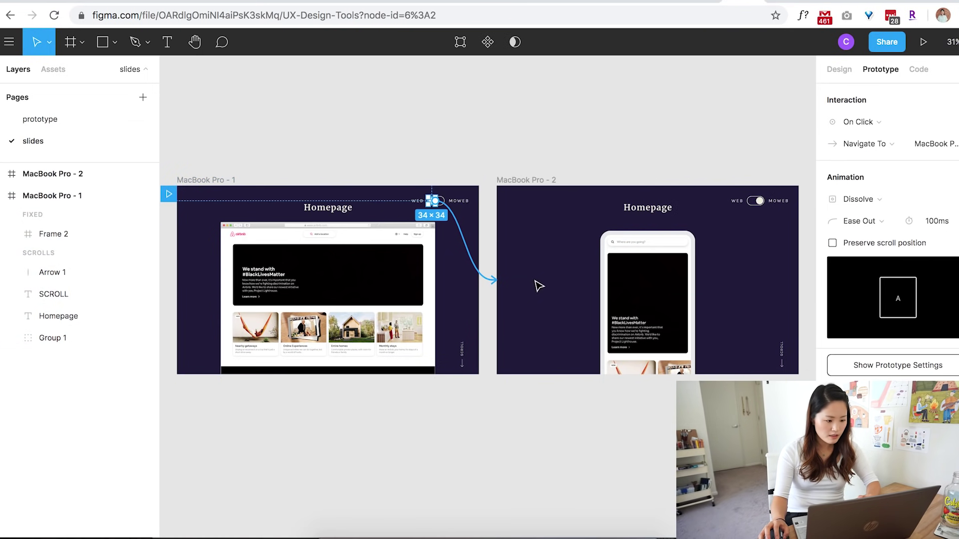
{"action": "left_click", "coordinate": [519, 181]}
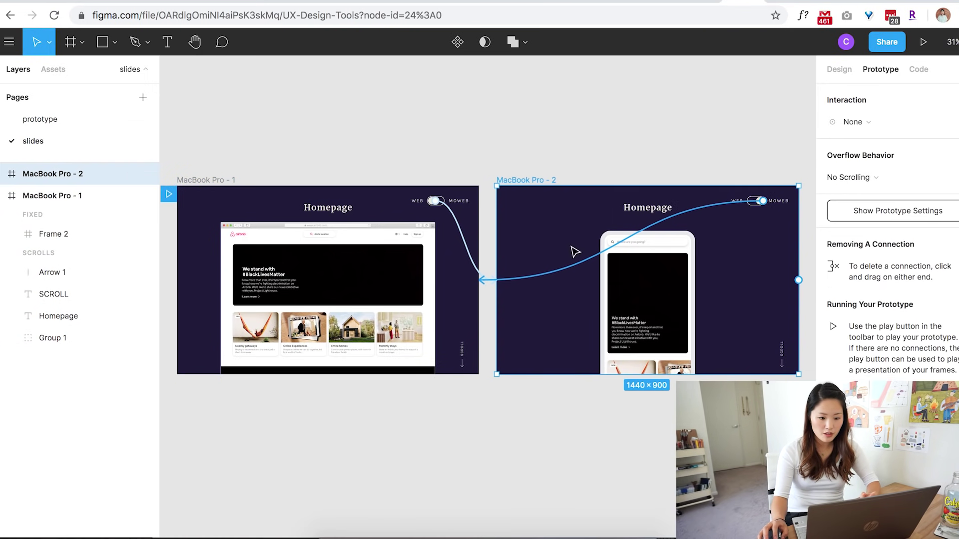
Step: Present the slides from MacBook Pro - 1 with scale-down scaling and in full screen
{"action": "left_click", "coordinate": [207, 180]}
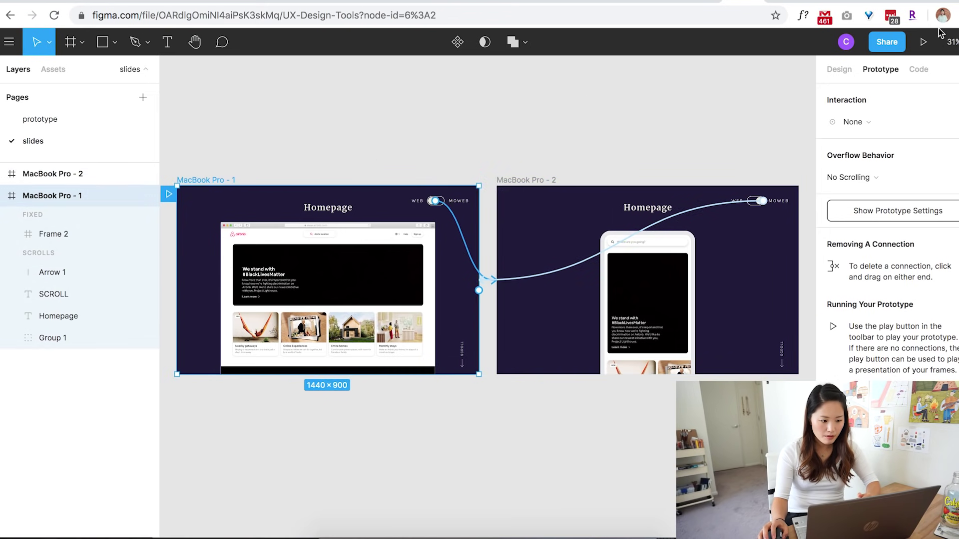
{"action": "left_click", "coordinate": [926, 44]}
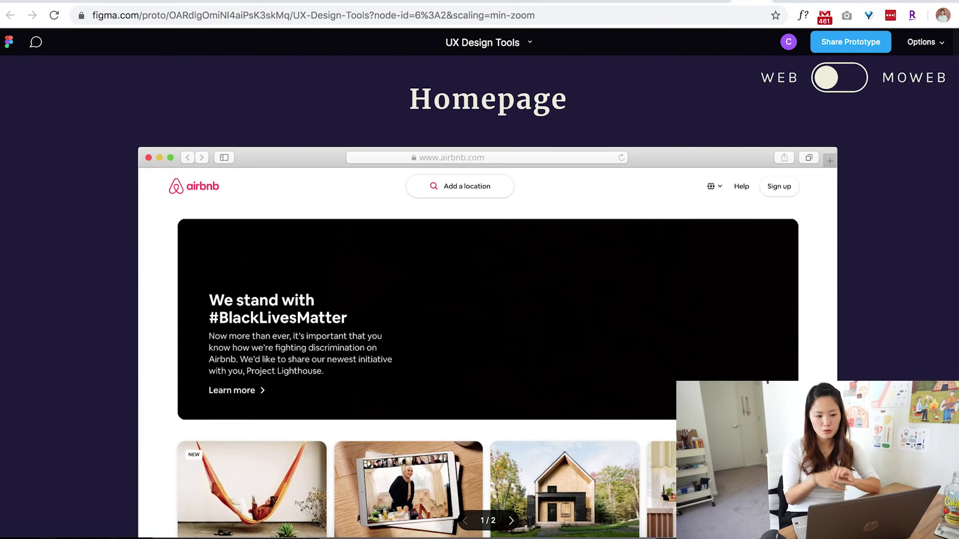
{"action": "left_click", "coordinate": [940, 43]}
{"action": "left_click", "coordinate": [869, 93]}
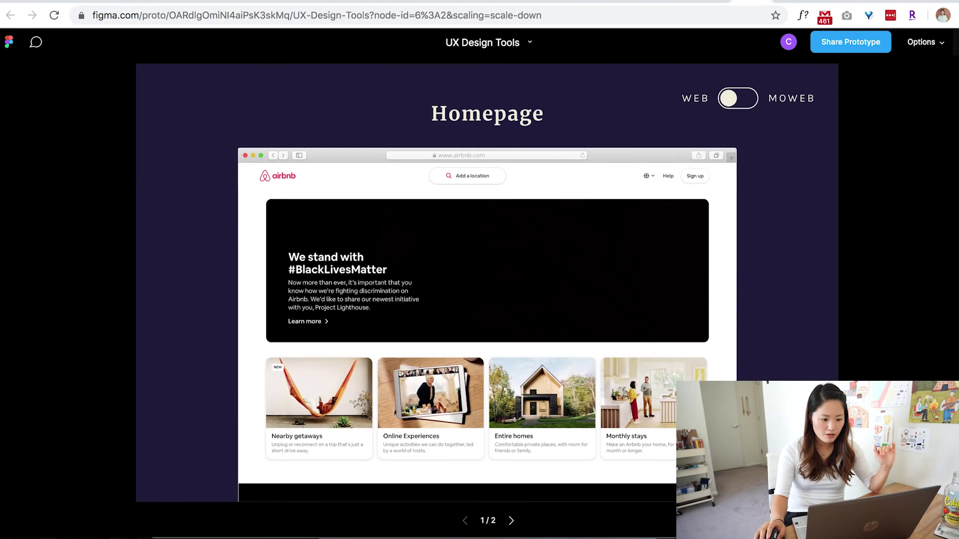
{"action": "key", "text": "ctrl+super+f"}
Step: Look through the full Airbnb web homepage mockup and switch the slide's toggle to MOWEB
{"action": "scroll", "coordinate": [680, 215], "scroll_direction": "down", "scroll_amount": 20}
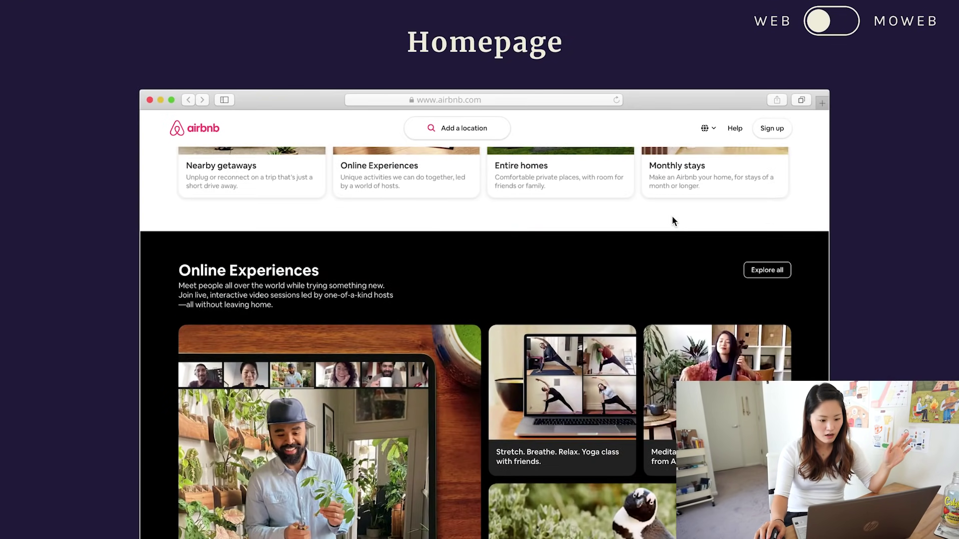
{"action": "scroll", "coordinate": [672, 220], "scroll_direction": "down", "scroll_amount": 5}
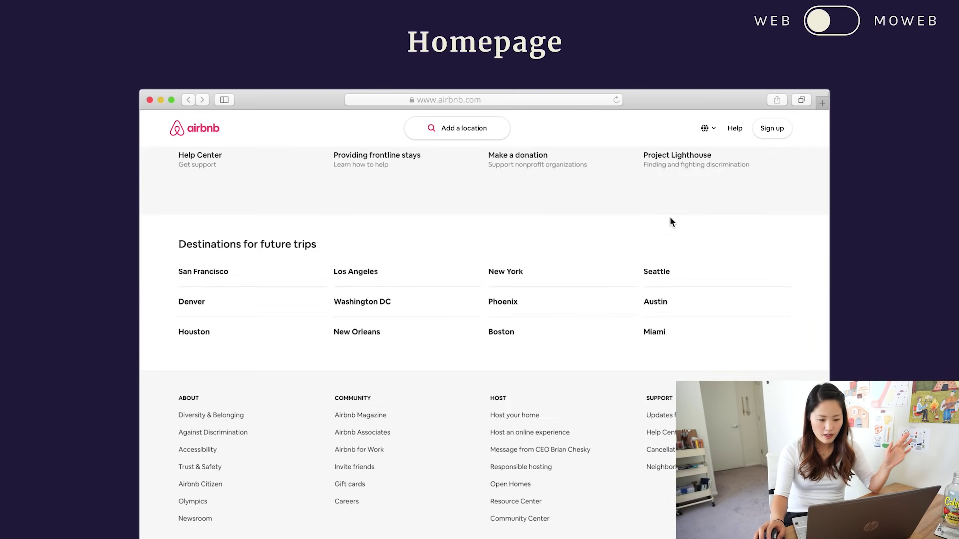
{"action": "scroll", "coordinate": [664, 228], "scroll_direction": "up", "scroll_amount": 20}
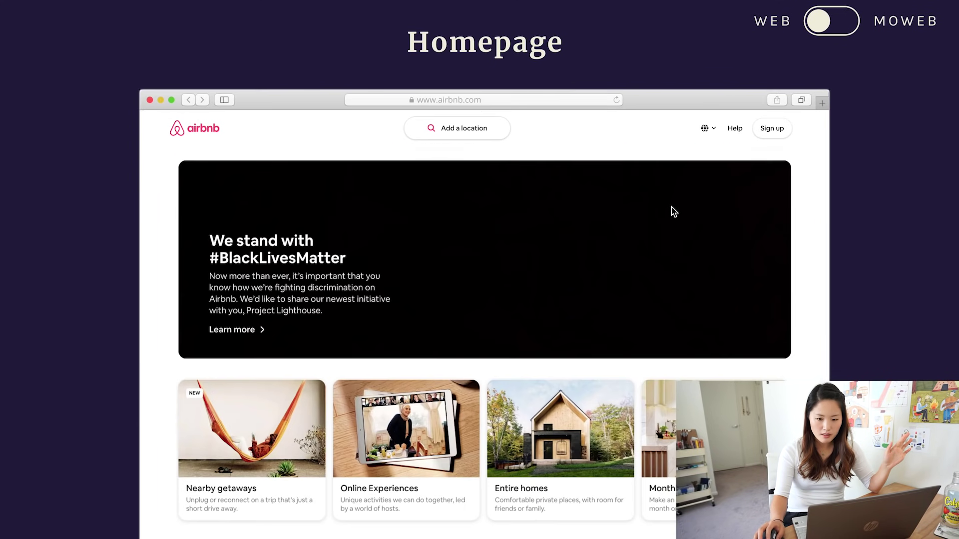
{"action": "left_click", "coordinate": [821, 25]}
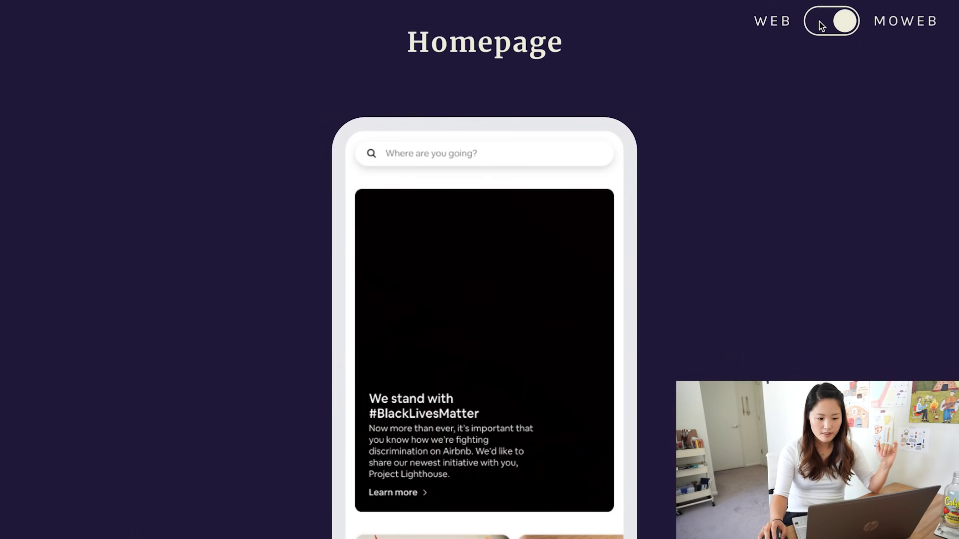
Step: Look through the full Airbnb mobile homepage mockup and switch the slide's toggle back to WEB
{"action": "scroll", "coordinate": [596, 184], "scroll_direction": "down", "scroll_amount": 15}
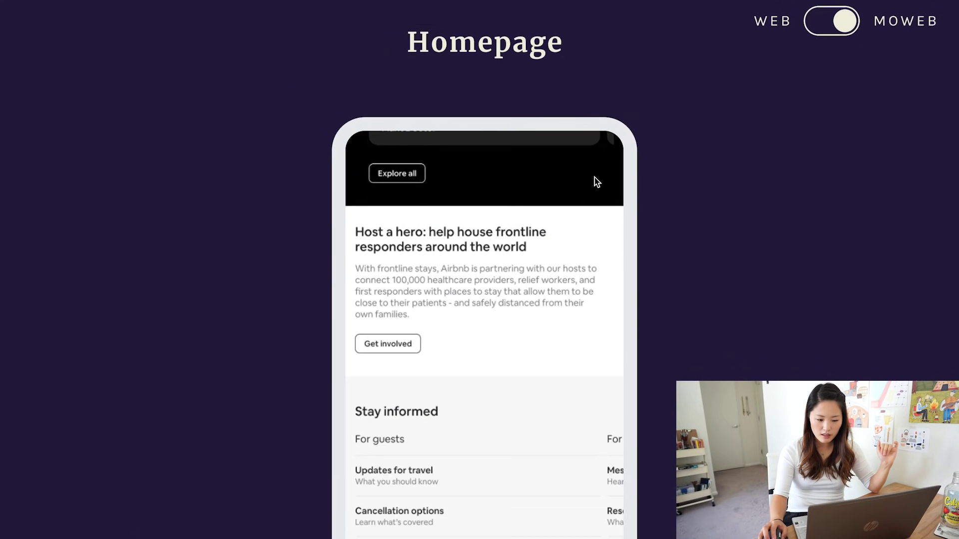
{"action": "scroll", "coordinate": [595, 179], "scroll_direction": "down", "scroll_amount": 20}
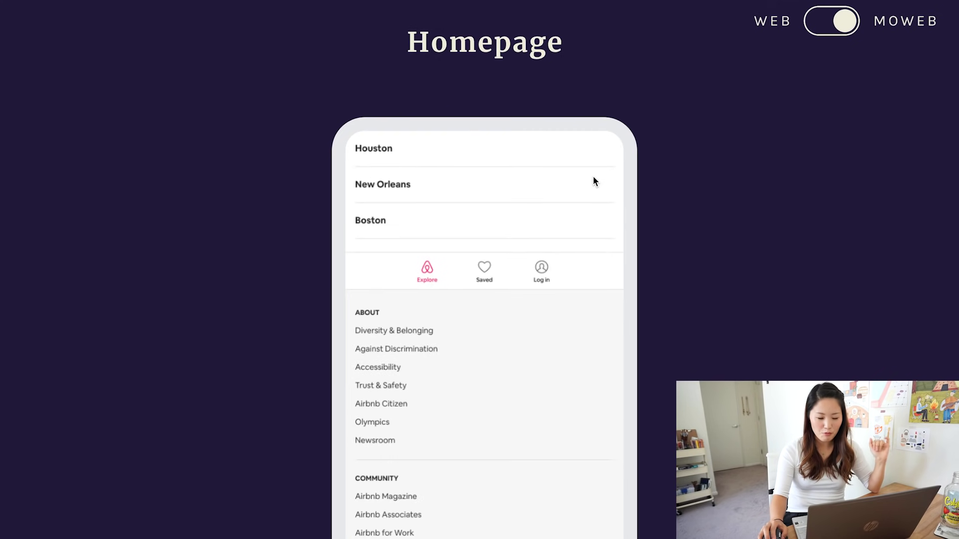
{"action": "scroll", "coordinate": [593, 175], "scroll_direction": "down", "scroll_amount": 5}
{"action": "scroll", "coordinate": [592, 176], "scroll_direction": "up", "scroll_amount": 12}
{"action": "scroll", "coordinate": [592, 176], "scroll_direction": "up", "scroll_amount": 15}
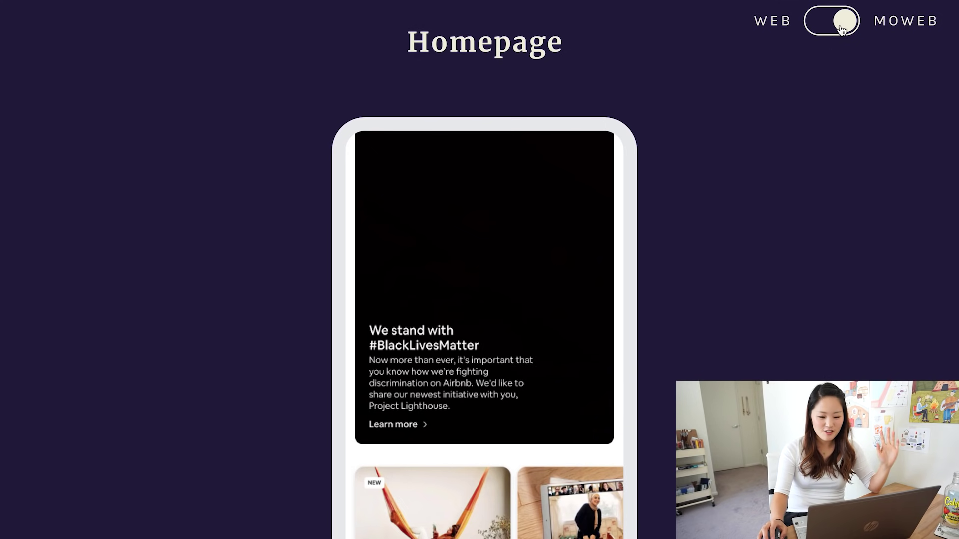
{"action": "left_click", "coordinate": [842, 29]}
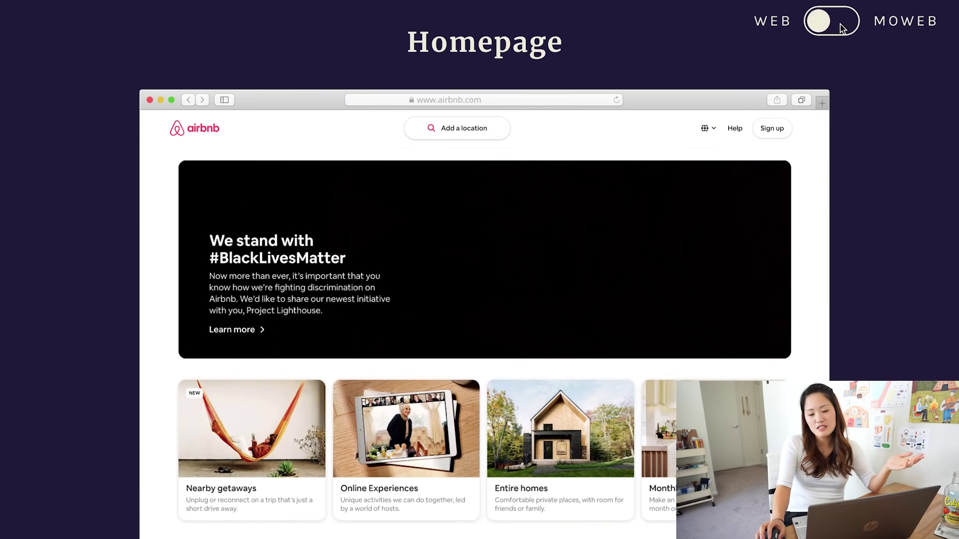